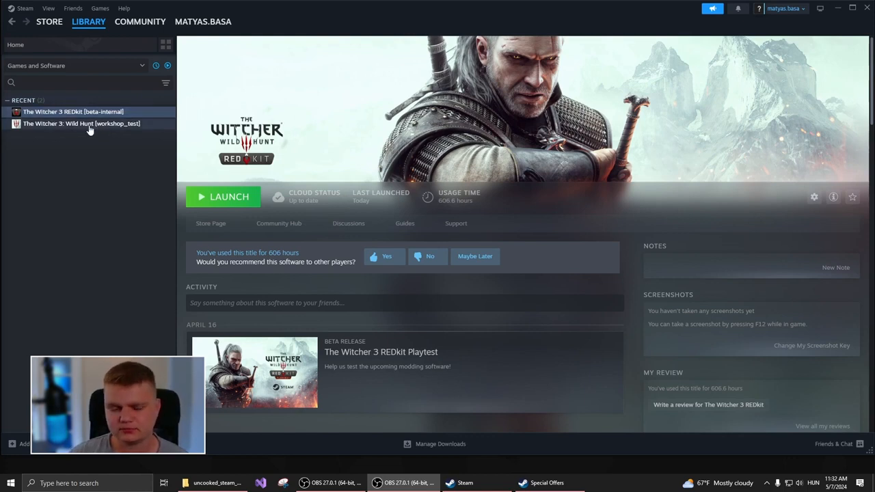
- Launch The Witcher 3 REDkit and go back to the first-time setup page with the game and depot directories
left_click(236, 204)
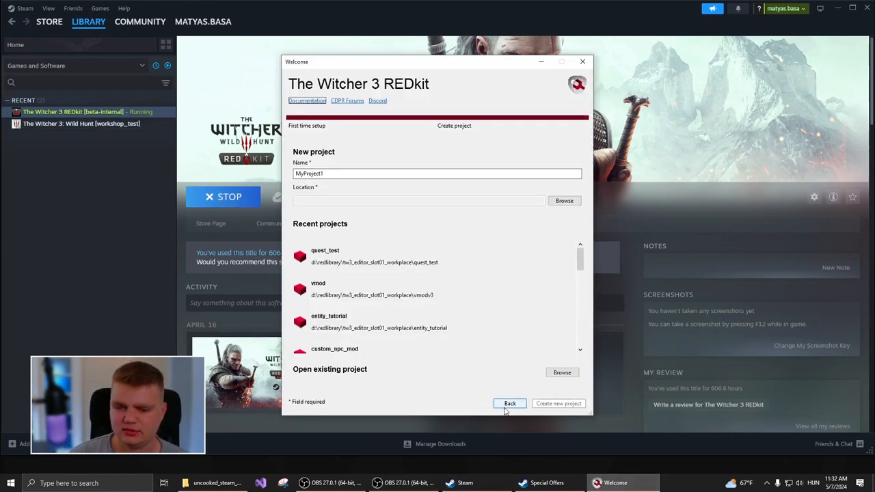
left_click(507, 404)
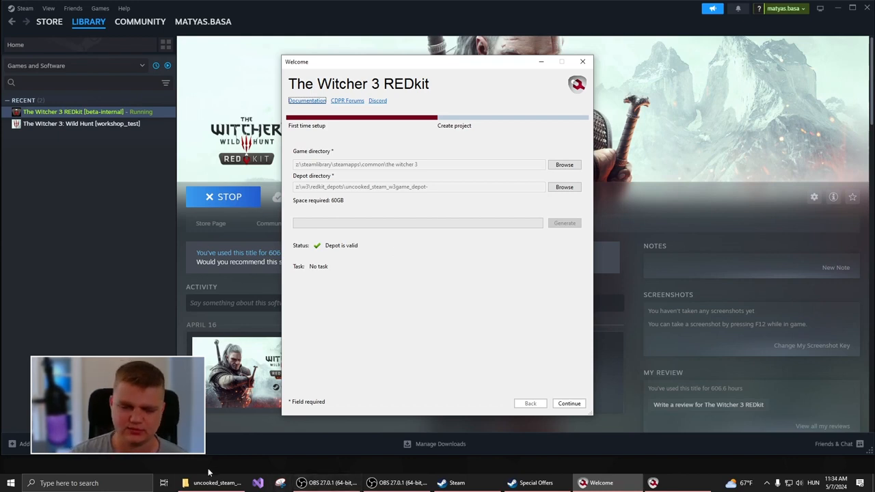
- Switch to File Explorer and check the total size of everything in the uncooked_steam_w3game_depot- folder, including depot_info.json
mouse_move(214, 485)
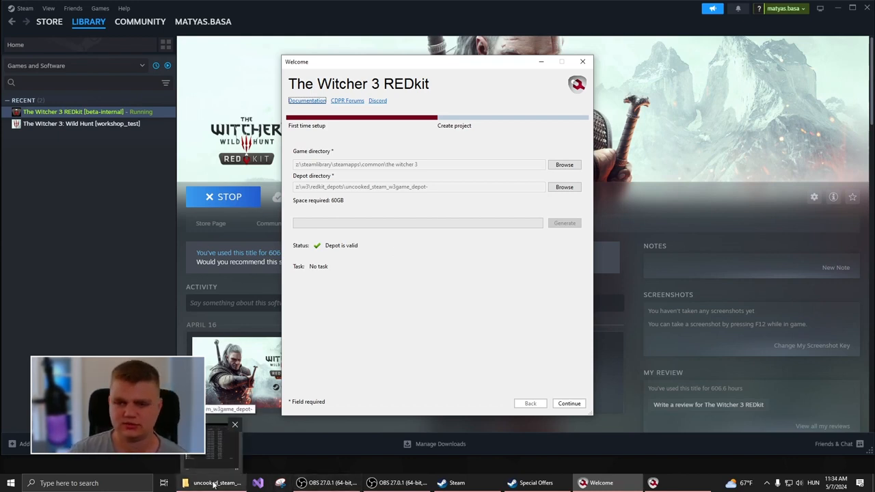
left_click(214, 484)
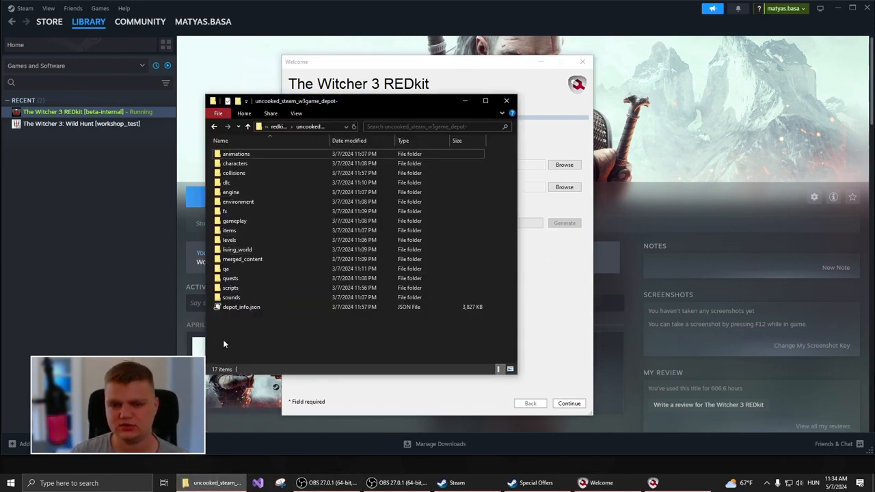
left_click_drag(241, 316, 252, 310)
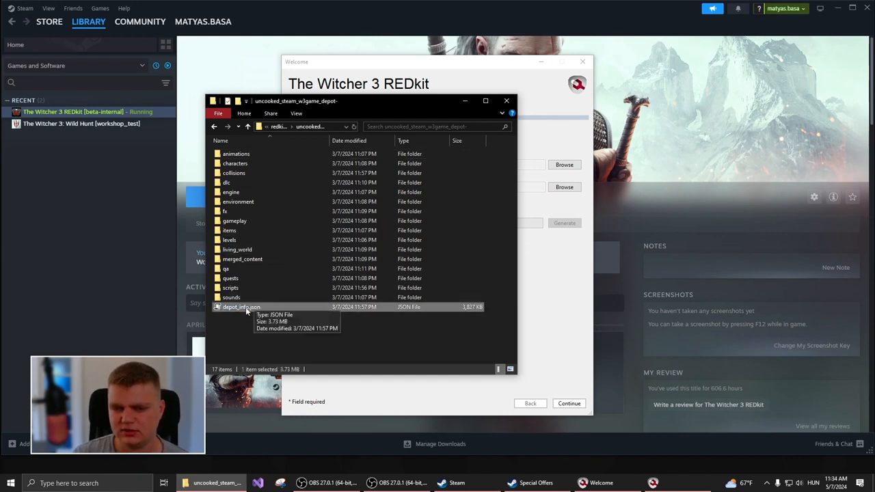
left_click_drag(480, 353, 234, 142)
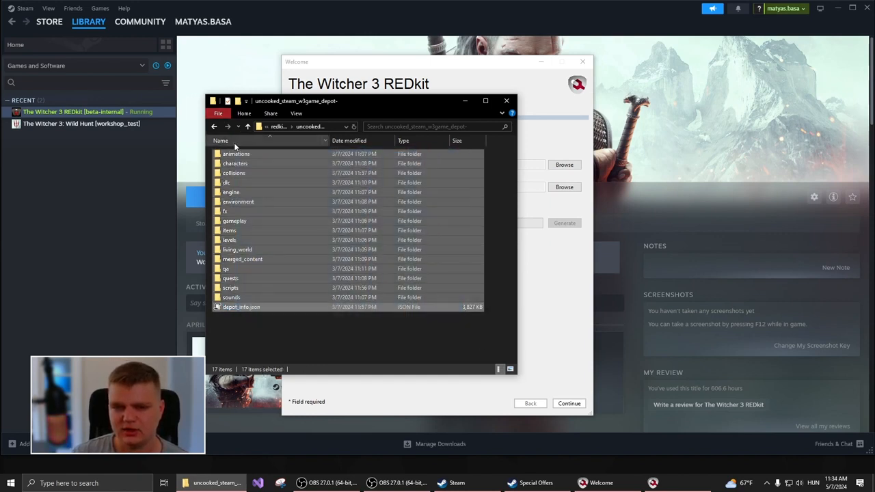
right_click(270, 211)
left_click(307, 339)
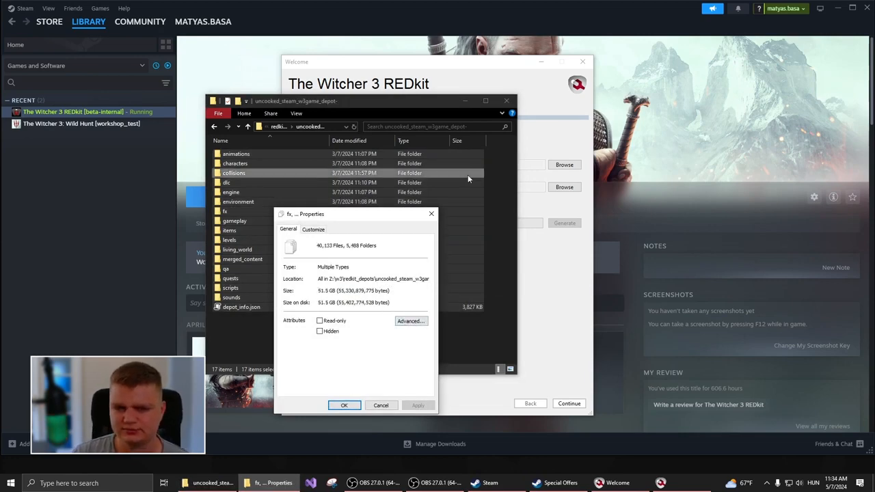
left_click(432, 214)
left_click(466, 101)
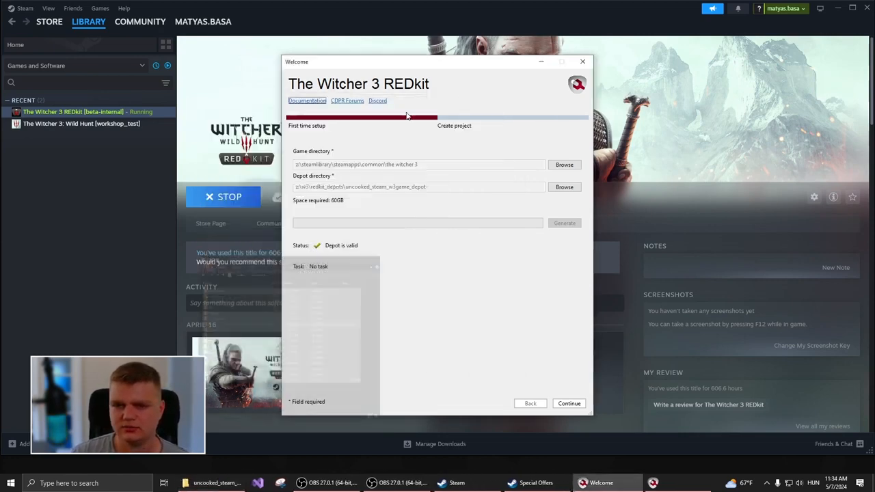
- Continue past the depot setup and open the recent project quest_test
left_click(570, 404)
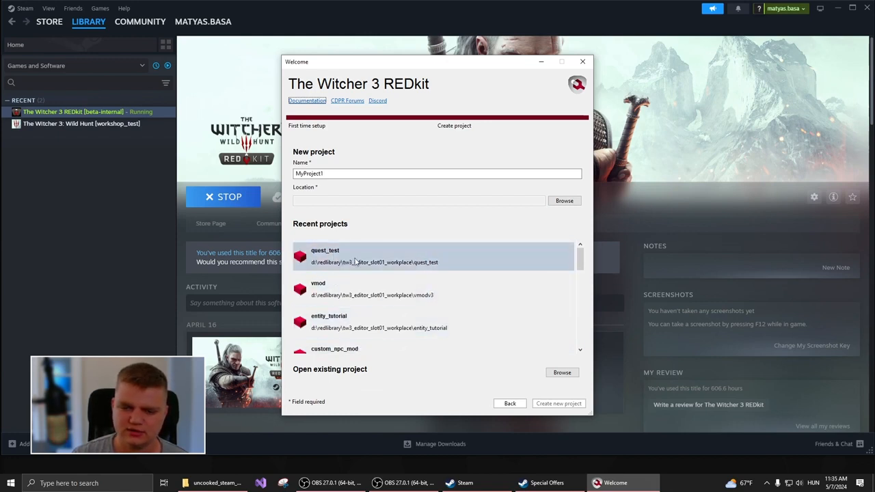
double_click(343, 255)
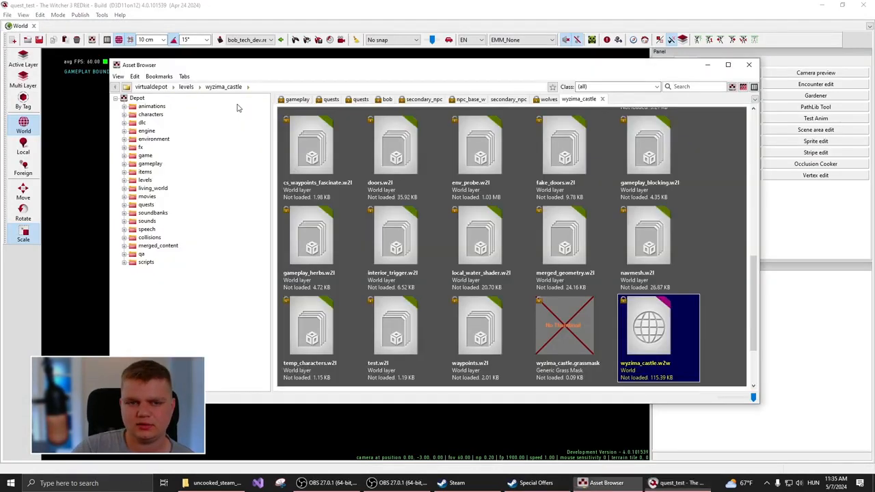
- Minimize the Asset Browser and bring it back over the world editor
left_click(708, 65)
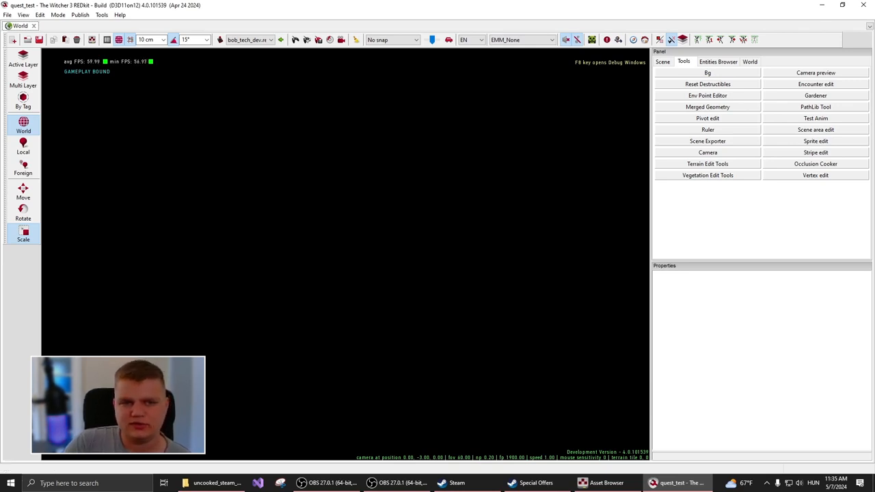
left_click(93, 41)
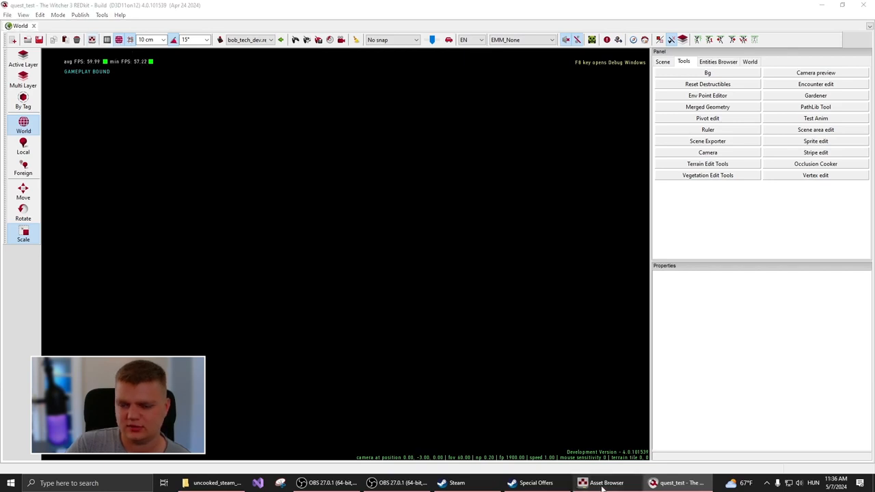
left_click(600, 483)
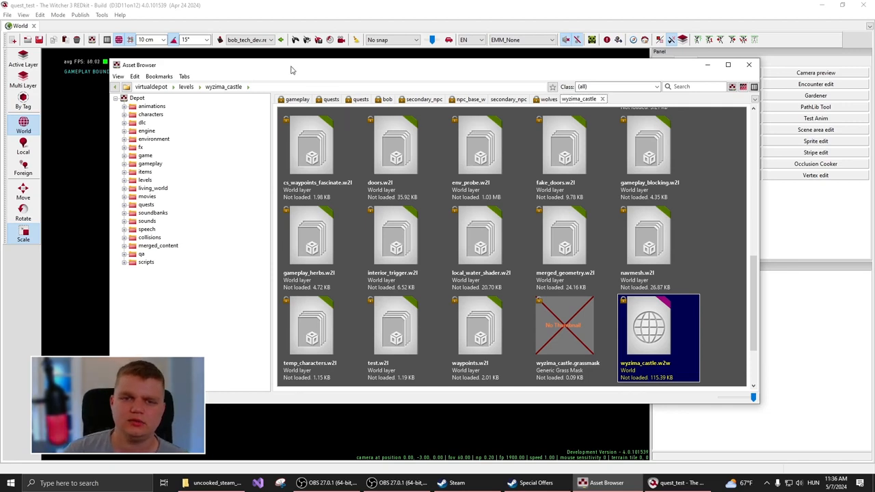
left_click_drag(290, 70, 298, 82)
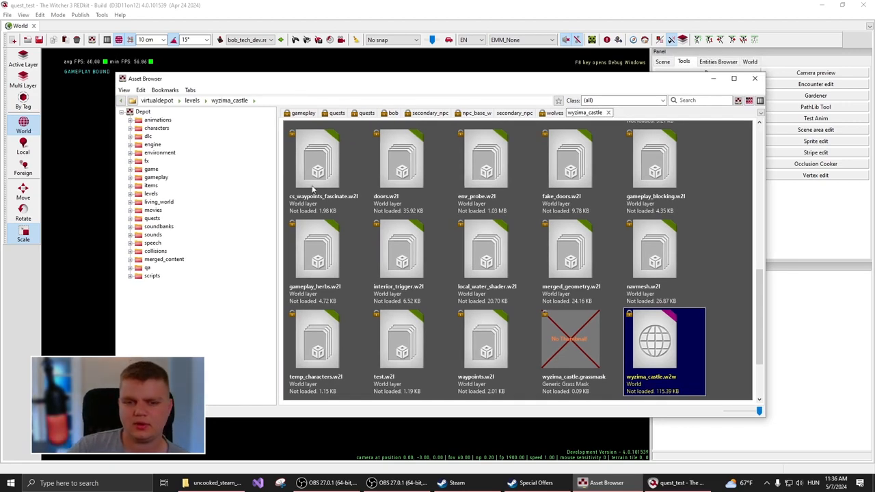
- Look over the depot's root contents, and browse to the characters/npc_entities/main_npc folder
left_click(163, 101)
scroll(471, 260, "down", 5)
scroll(476, 287, "down", 8)
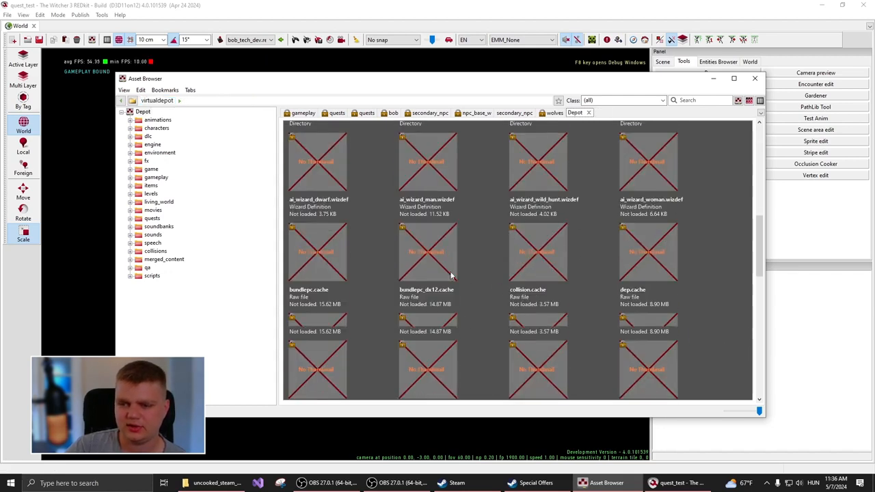
scroll(451, 293, "up", 12)
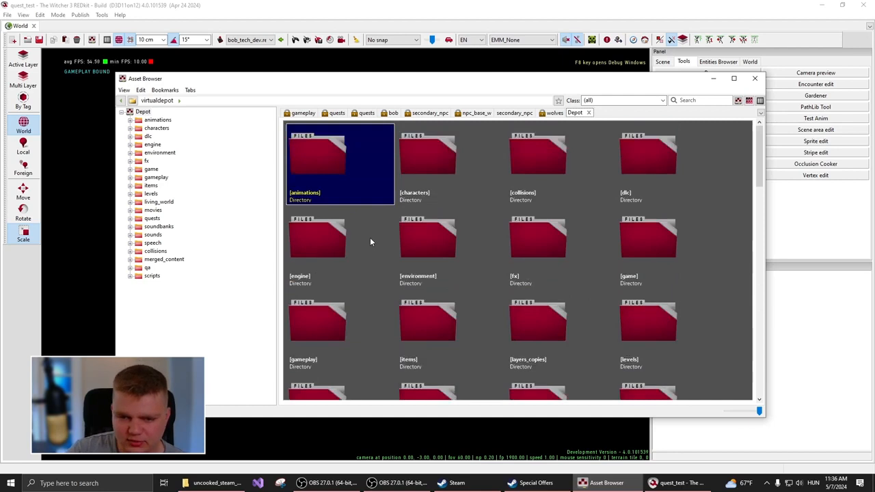
double_click(427, 157)
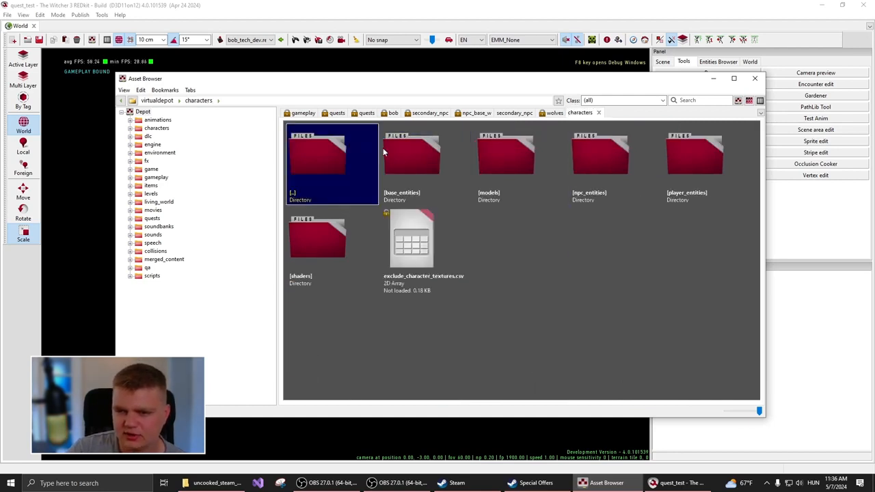
double_click(673, 148)
left_click(186, 101)
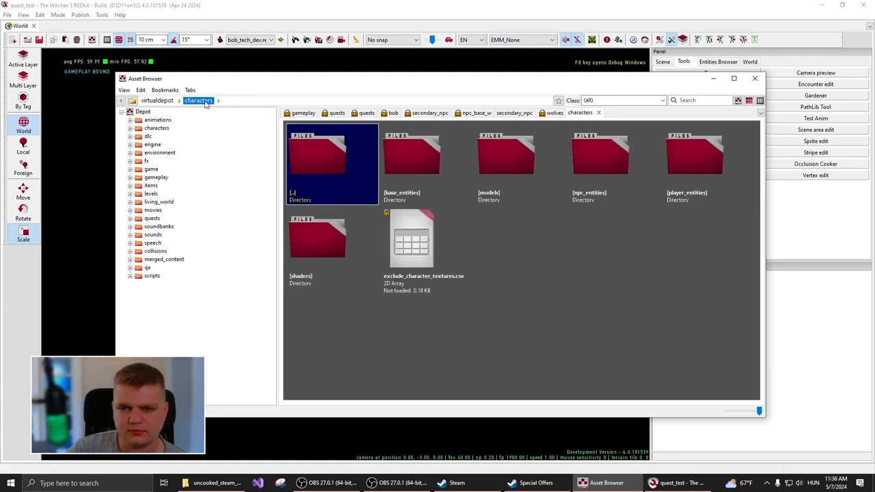
double_click(579, 152)
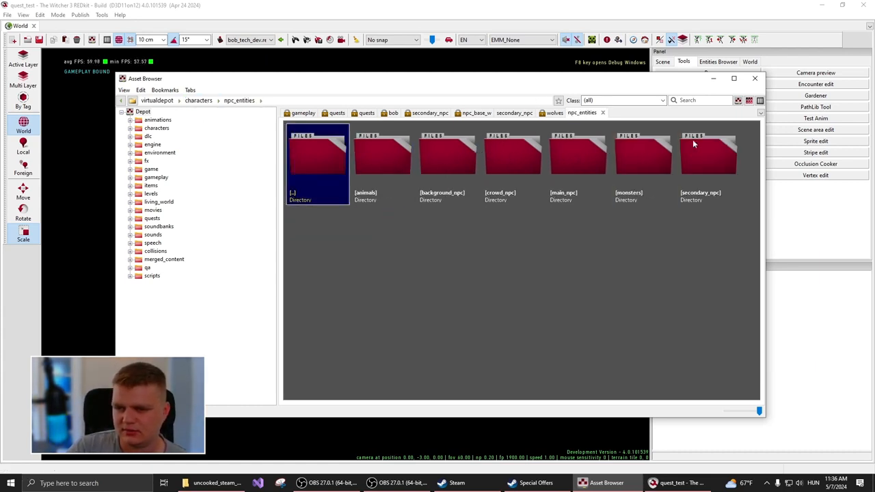
double_click(580, 146)
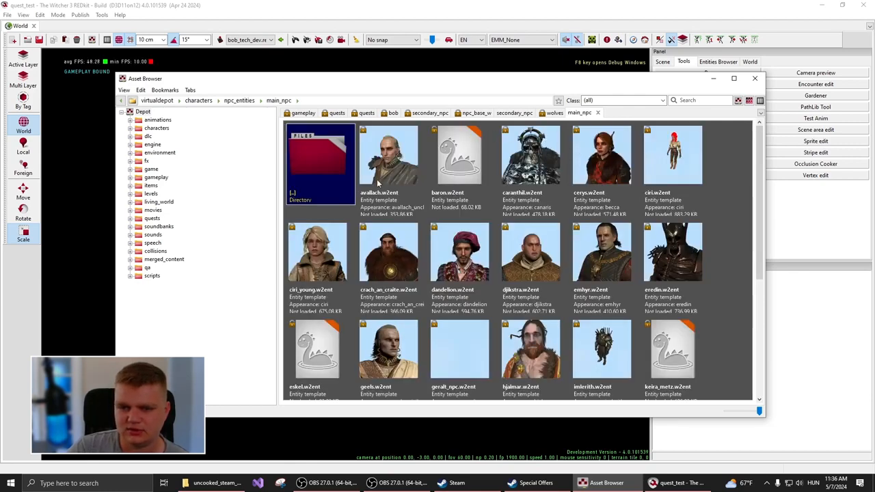
- Open the ciri_young.w2ent entity, inspect the model up close with the light position shifted to illuminate it, and close the editor
double_click(315, 256)
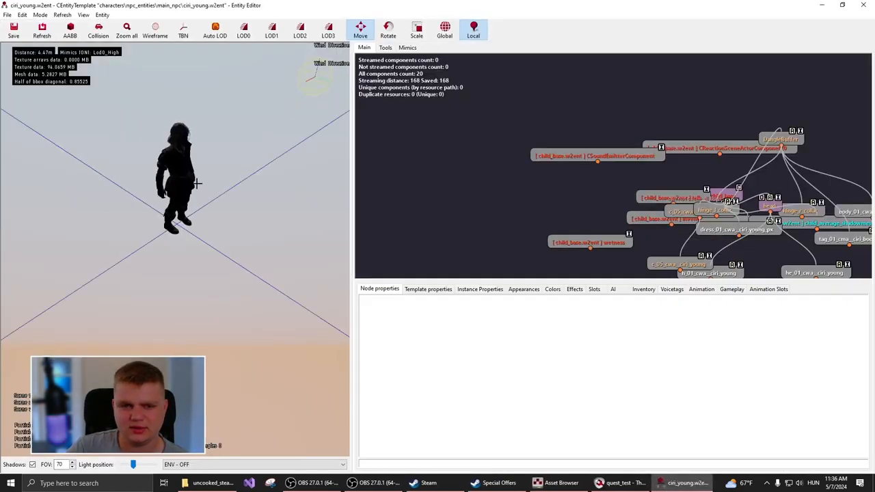
right_click_drag(197, 183, 228, 154)
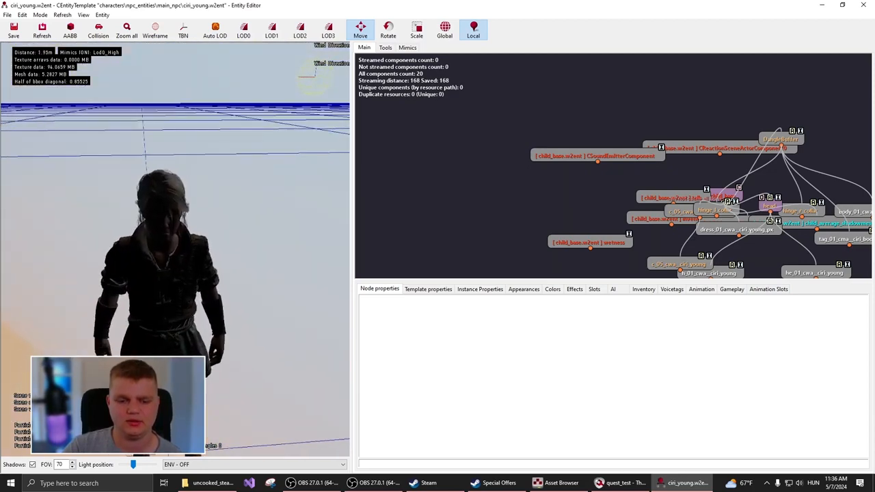
left_click_drag(134, 465, 124, 461)
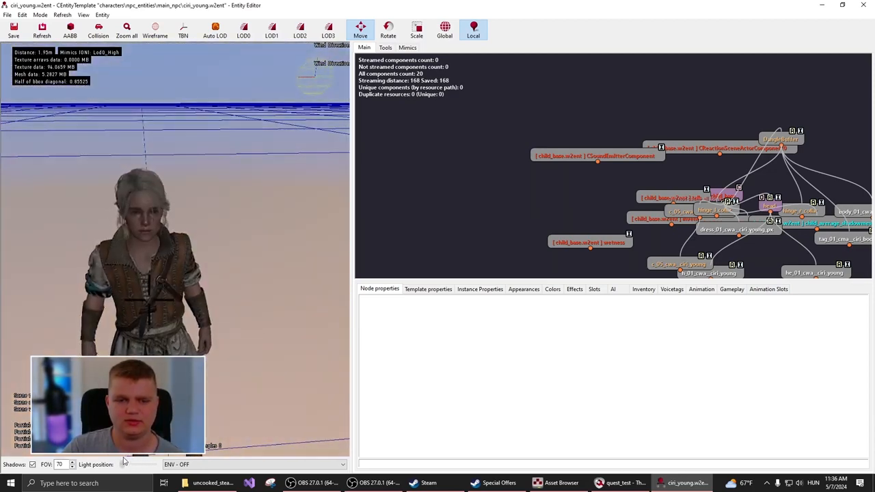
left_click(864, 5)
left_click_drag(326, 82, 339, 78)
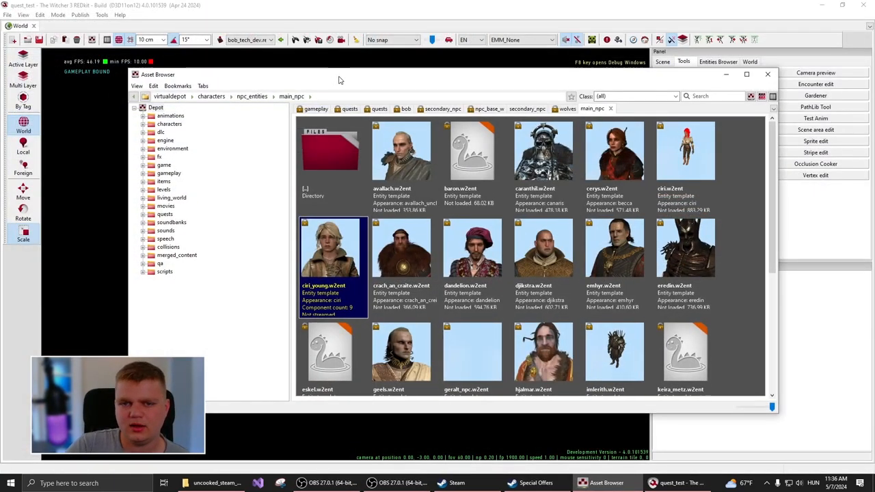
- Return to the depot root and open the levels/wyzima_castle folder down to its world file
left_click(177, 96)
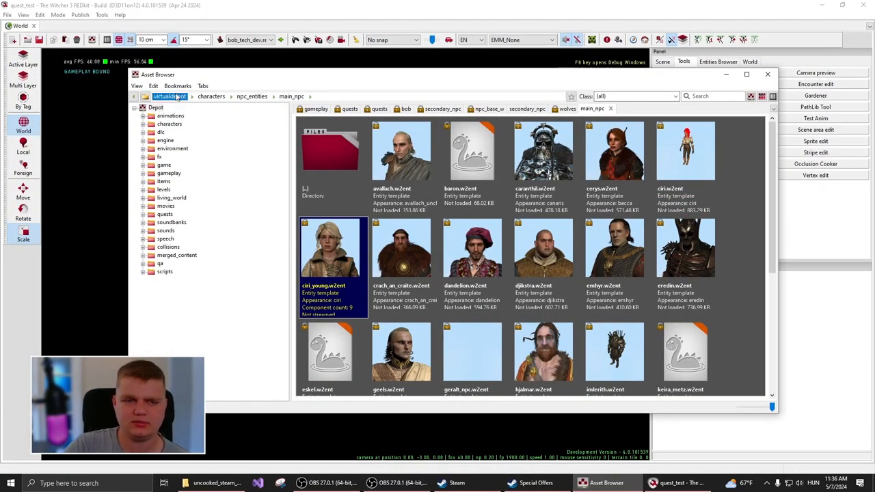
scroll(642, 302, "down", 2)
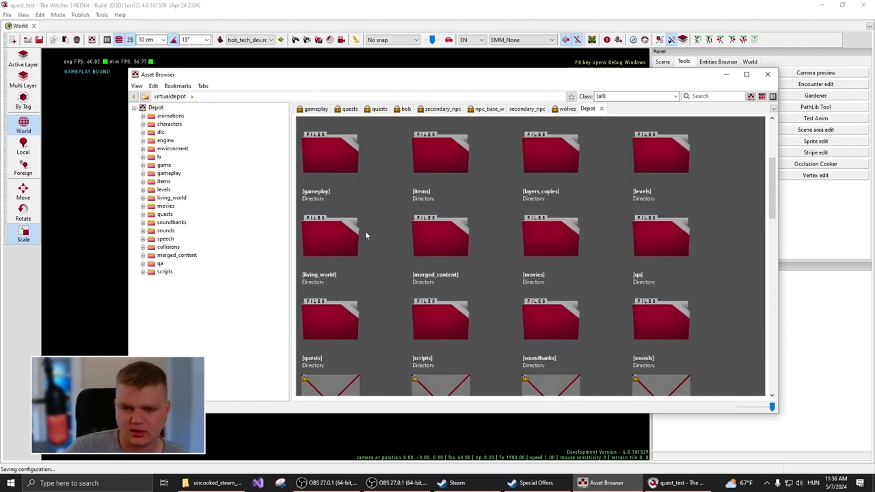
double_click(667, 152)
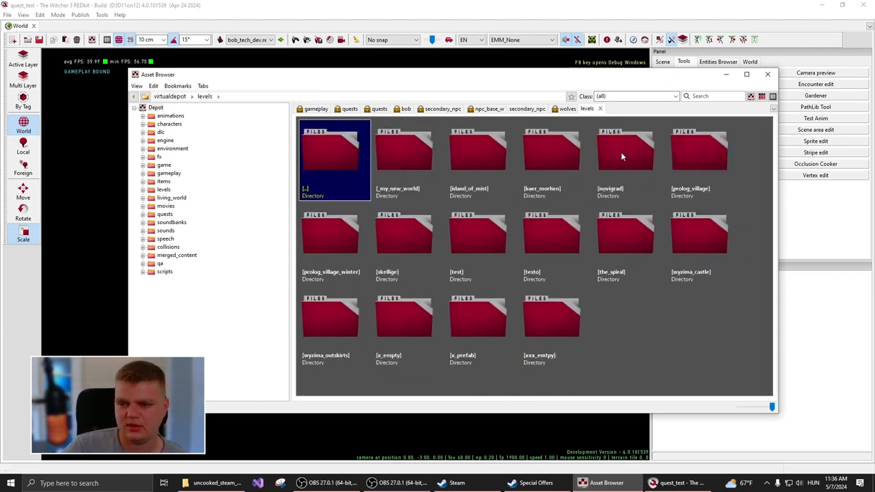
double_click(685, 235)
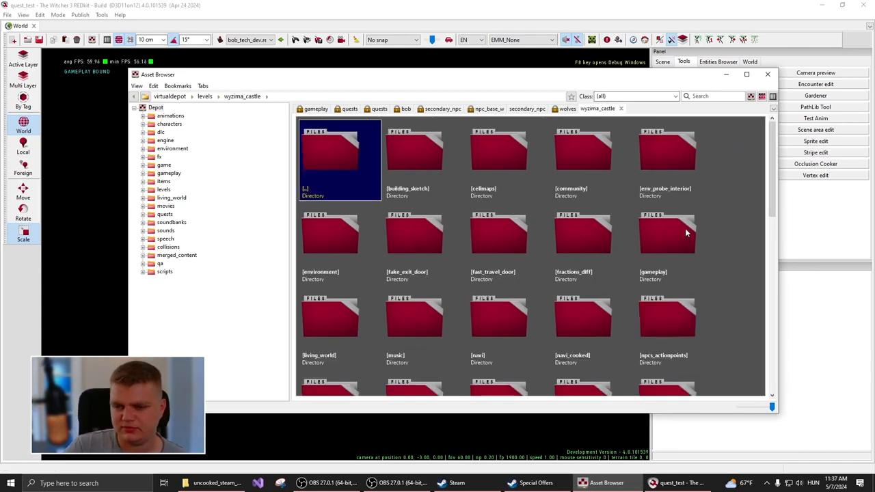
scroll(398, 228, "down", 10)
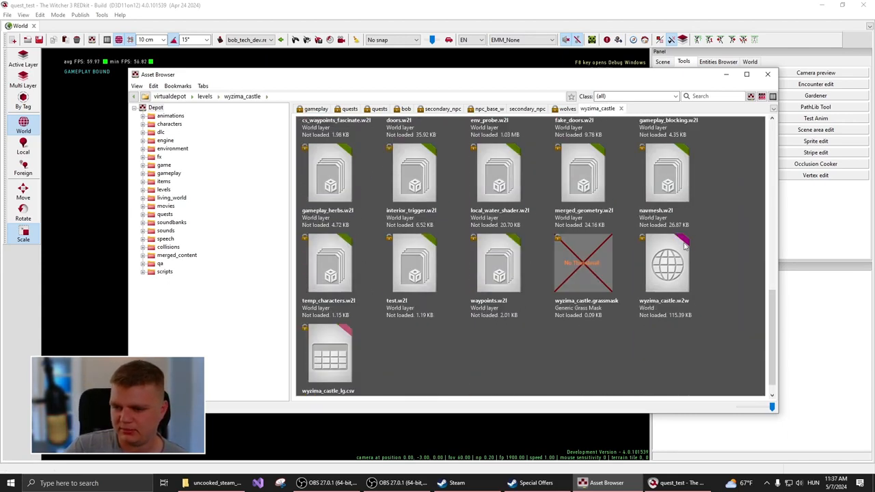
- Load the wyzima_castle.w2w world and snooze the software update notification for 1 hour
double_click(671, 264)
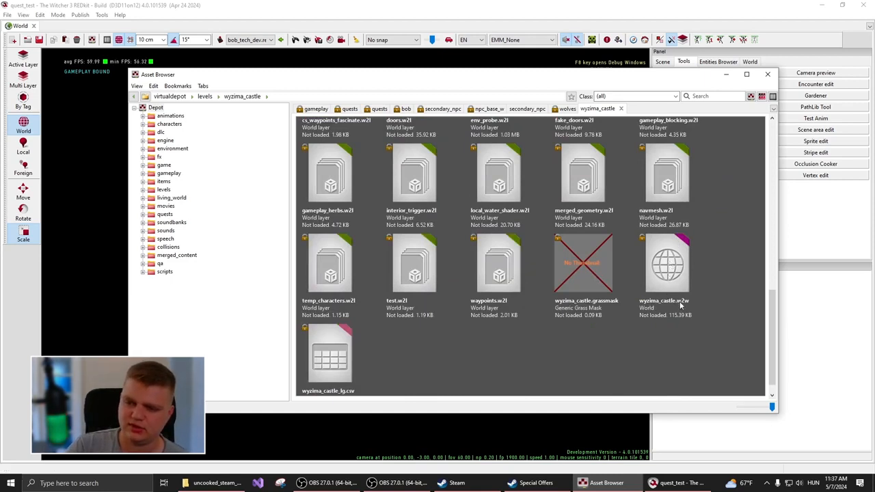
left_click(674, 280)
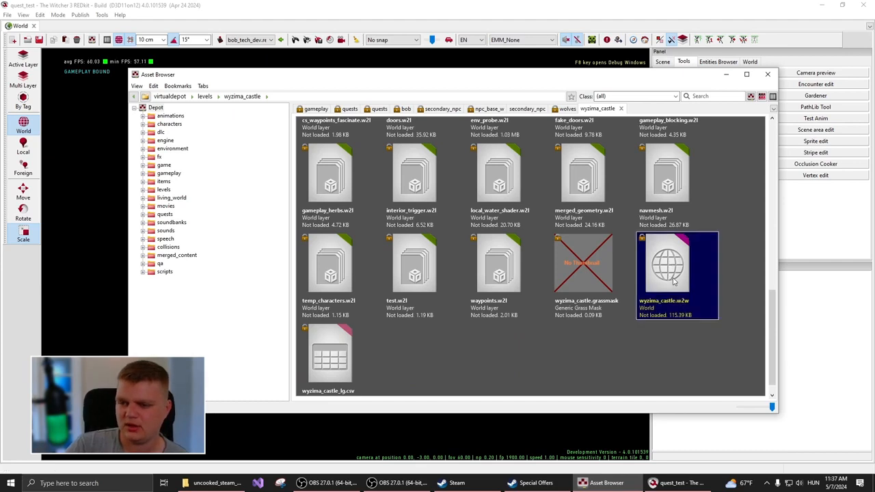
double_click(674, 281)
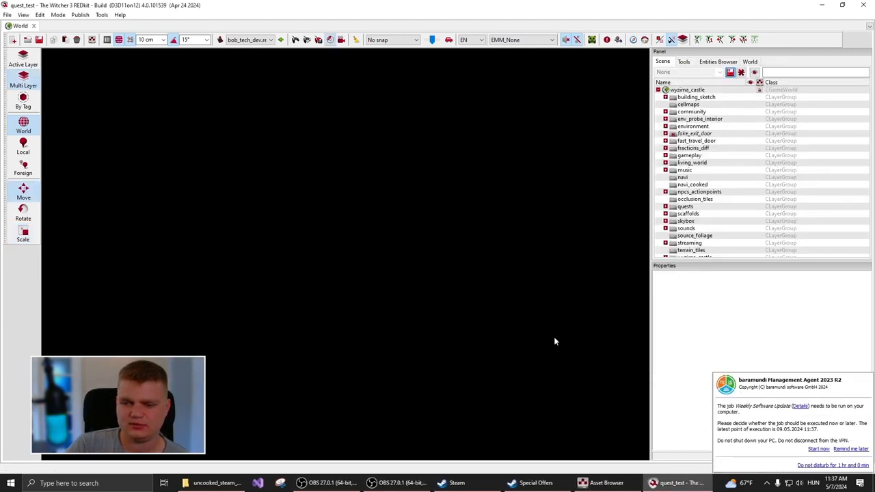
left_click(848, 466)
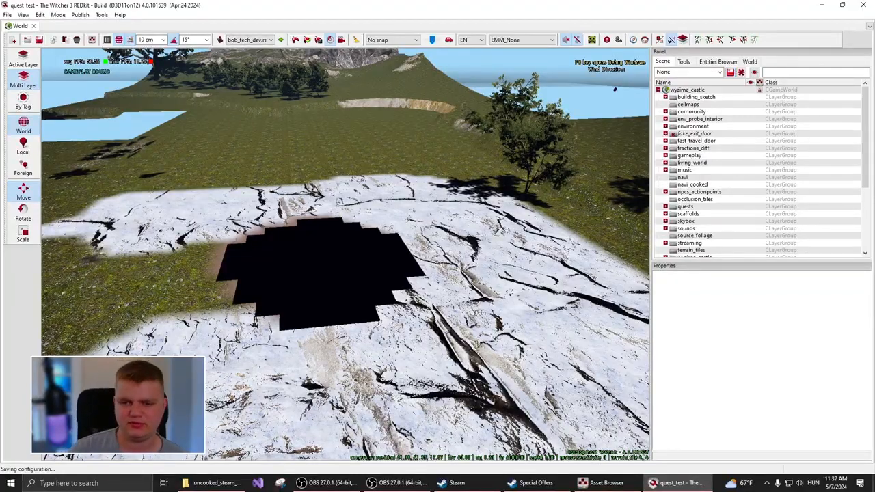
- Fly the camera around the terrain hole and the surrounding landscape of the loaded castle world
right_click_drag(345, 253, 321, 291)
key("s")
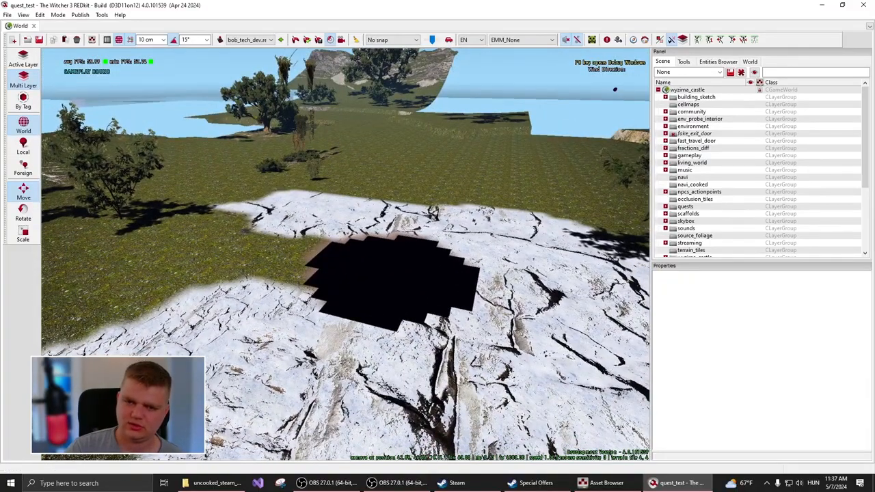
right_click_drag(345, 274, 642, 275)
key("w")
key("w")
key("w")
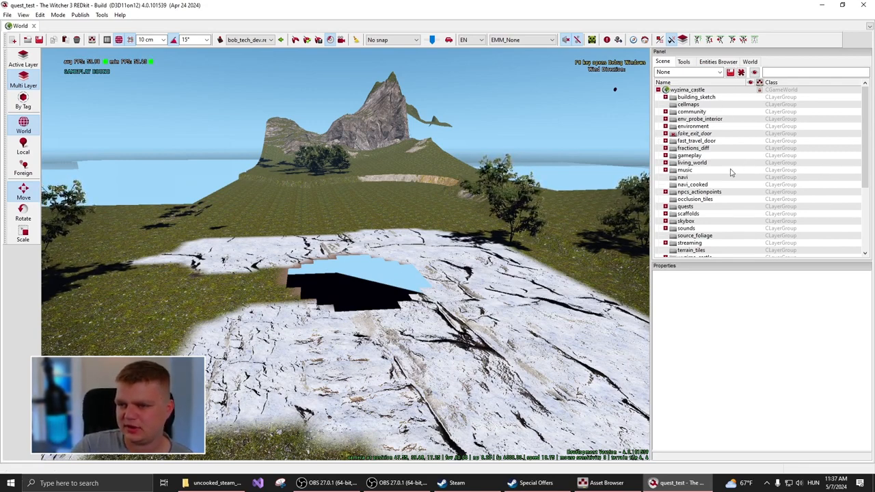
- Examine the wyzima_castle layer hierarchy and the properties of the world root, navi_cooked group and merged_geometry layer
left_click(677, 91)
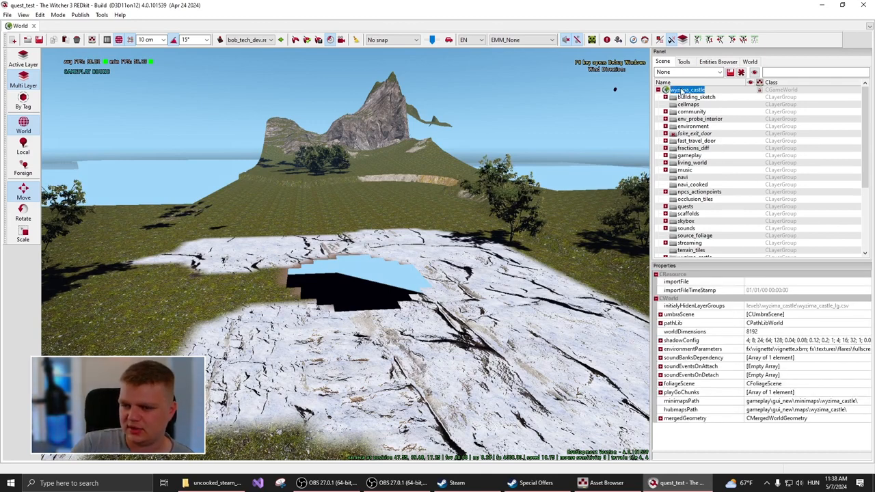
left_click(725, 149)
left_click(692, 185)
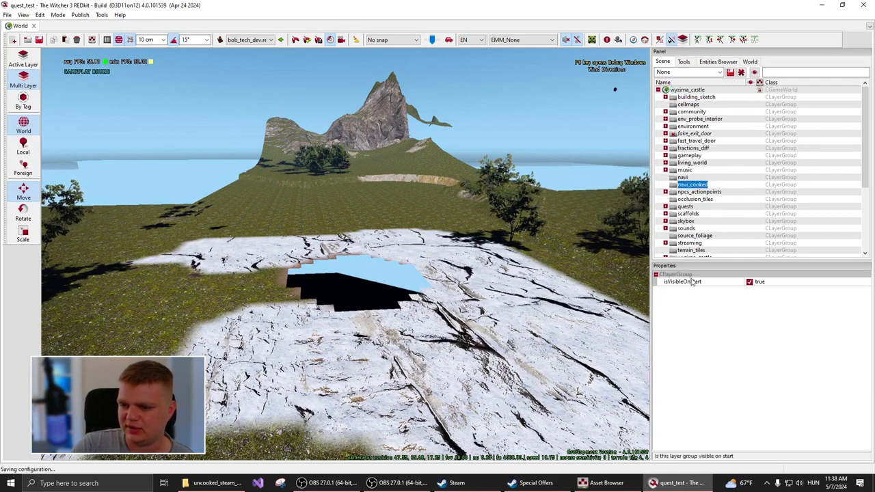
scroll(660, 174, "down", 5)
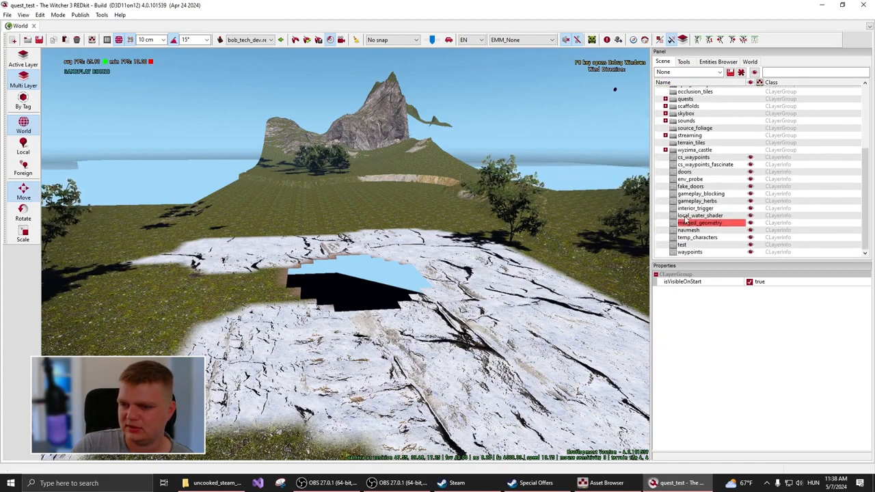
left_click(687, 216)
left_click(696, 223)
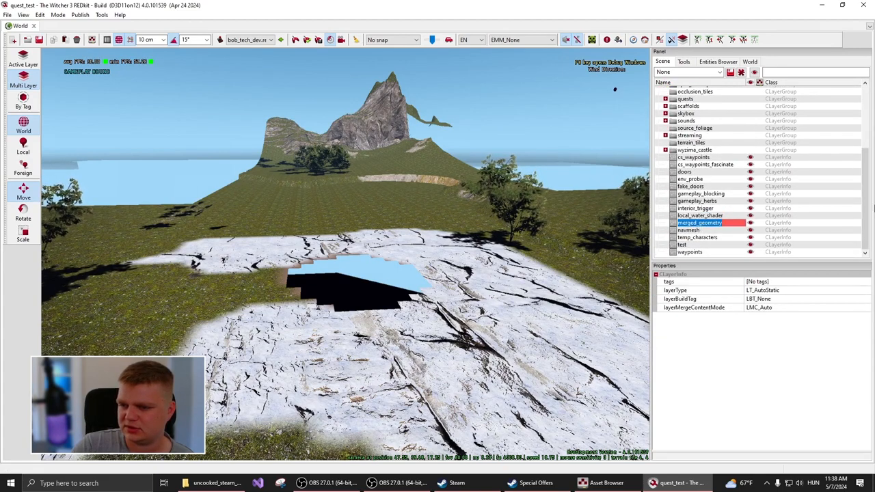
left_click_drag(867, 206, 868, 145)
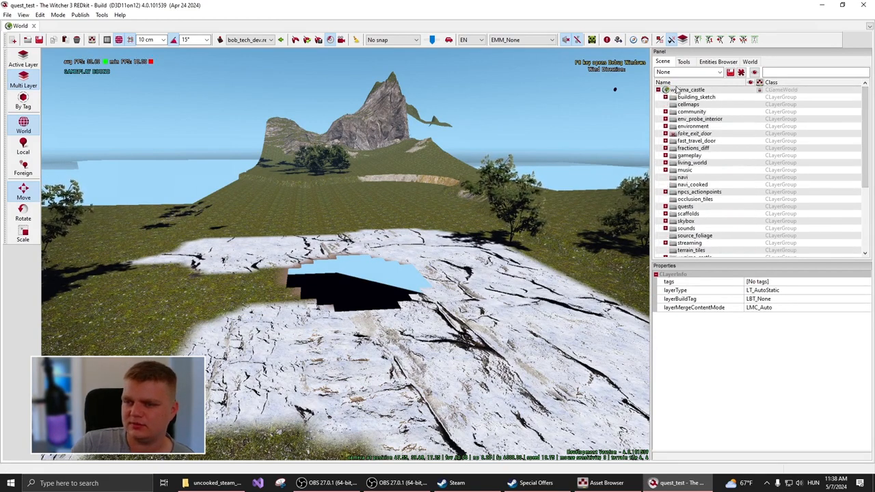
- Load all layers in the wyzima_castle root group and turn the camera to view the castle interior
left_click(677, 91)
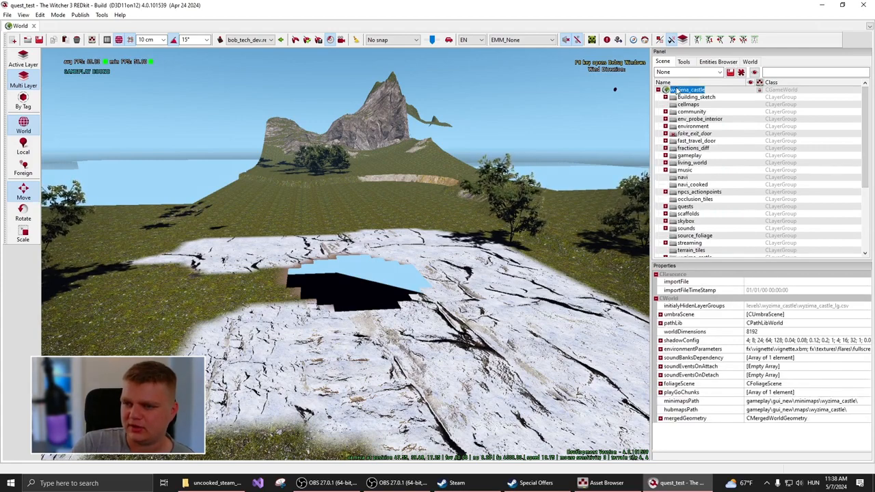
right_click(677, 91)
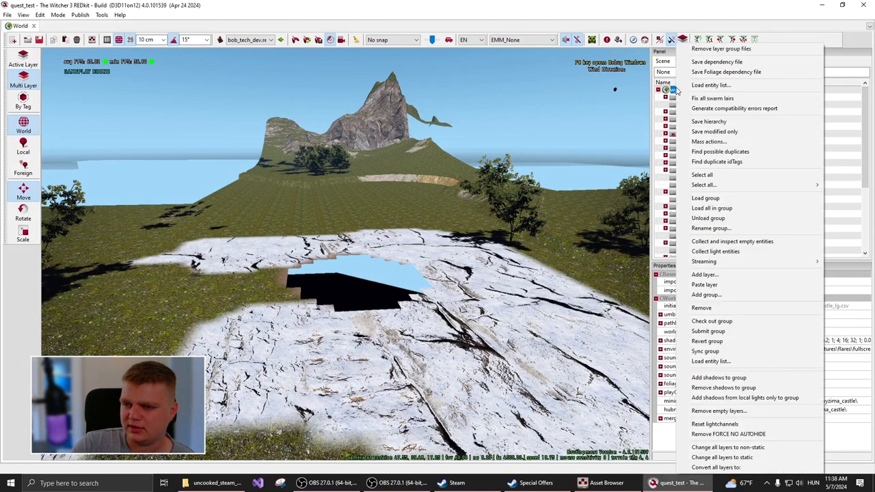
left_click(744, 216)
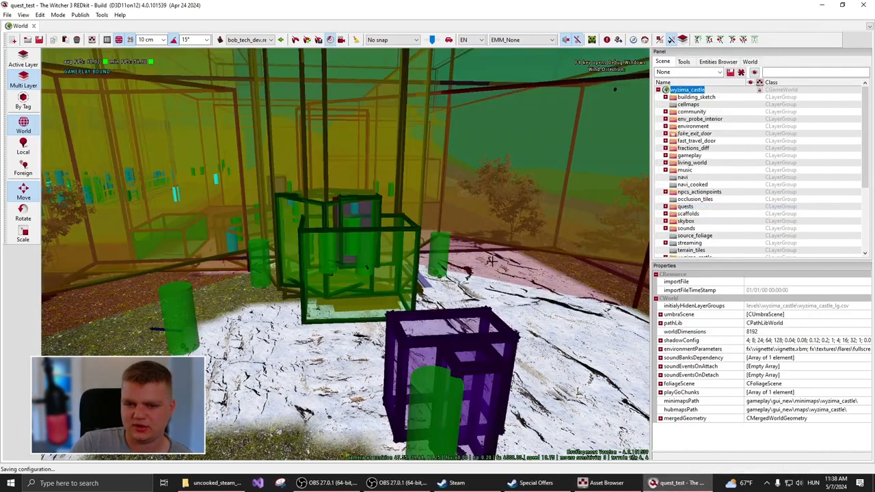
right_click(456, 238)
left_click(404, 231)
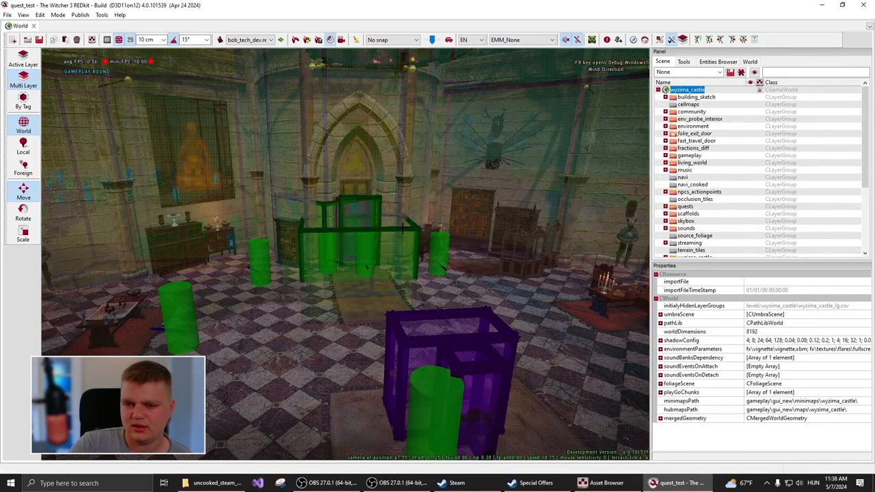
right_click_drag(405, 232, 431, 280)
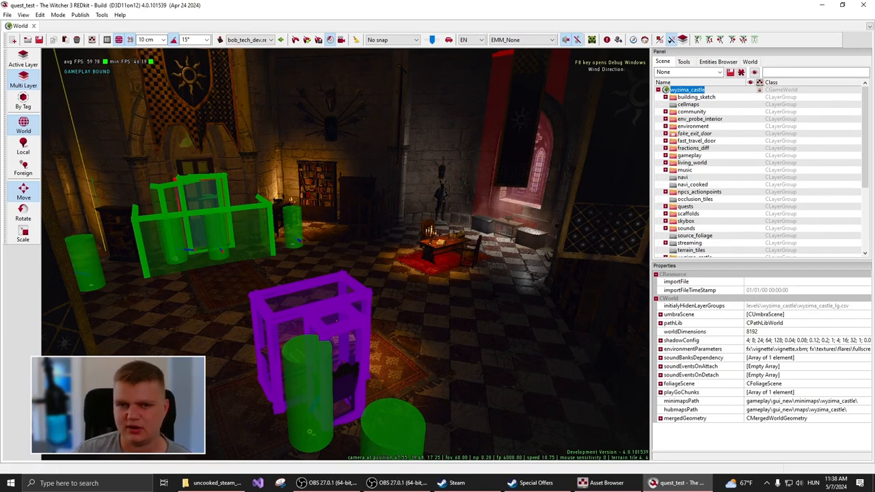
- Hide the debug volumes in the viewport and fly the camera down through the candlelit castle room
left_click(356, 41)
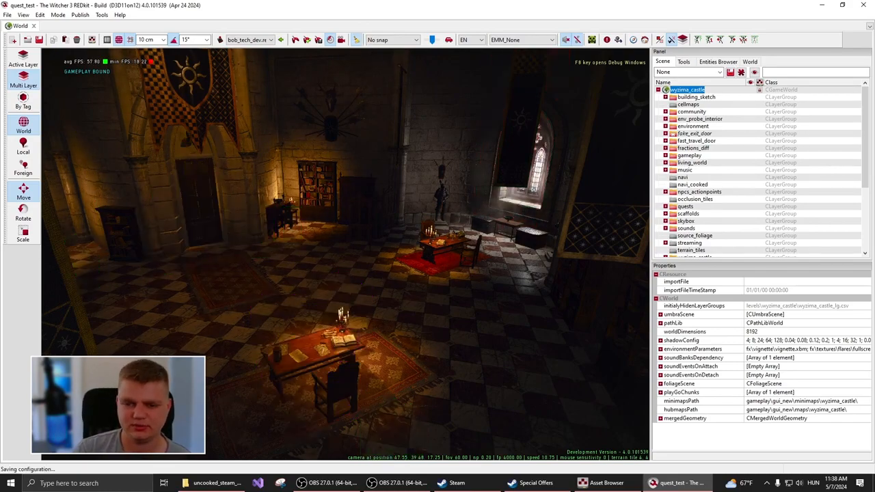
right_click_drag(364, 353, 454, 336)
key("w")
right_click_drag(346, 253, 294, 274)
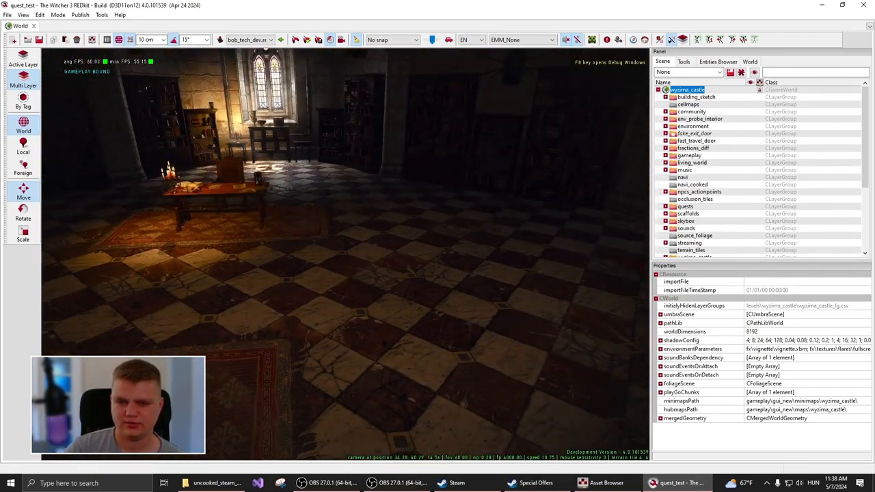
key("w")
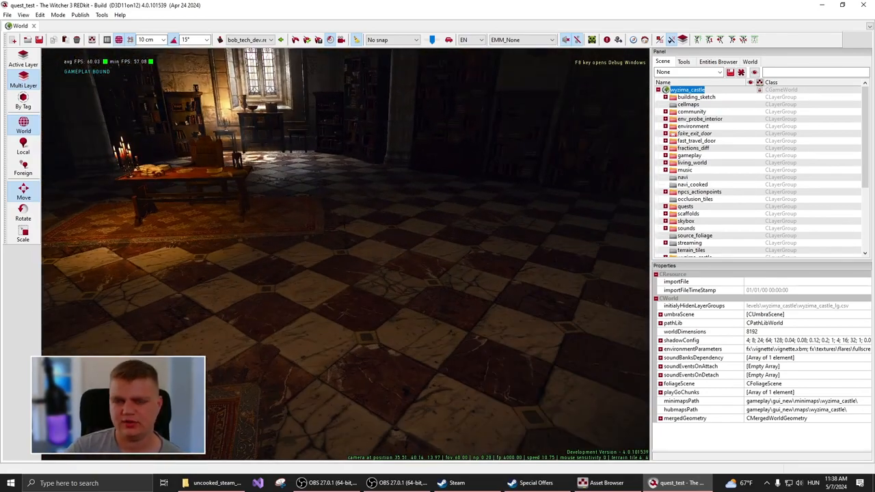
- Play the game on the current layers only, run the character around the castle room, and end the play session
left_click(309, 41)
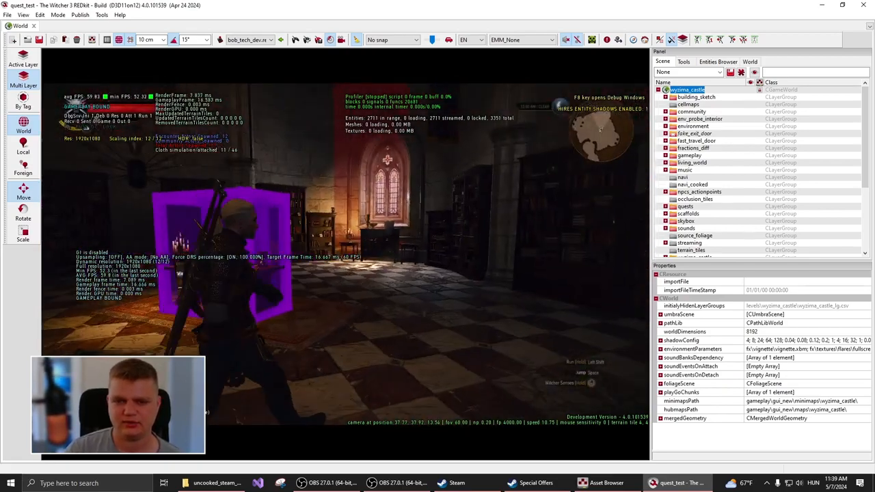
key("w")
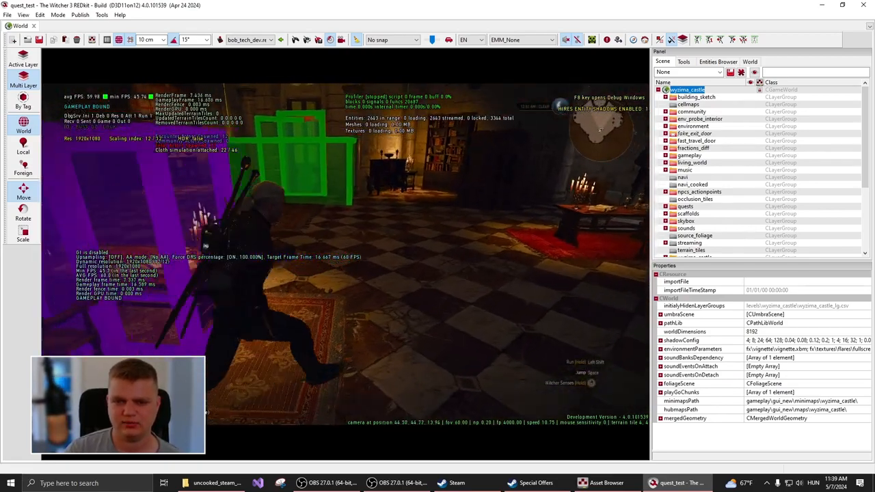
key("w")
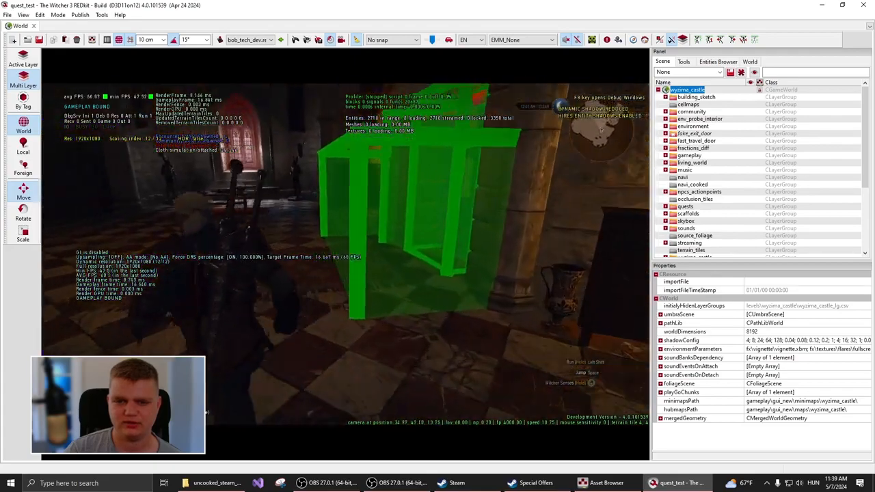
key("w")
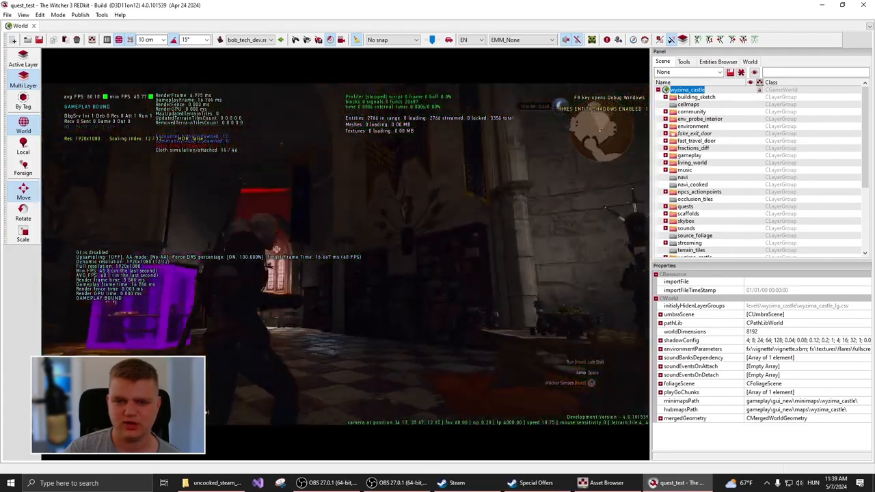
key("w")
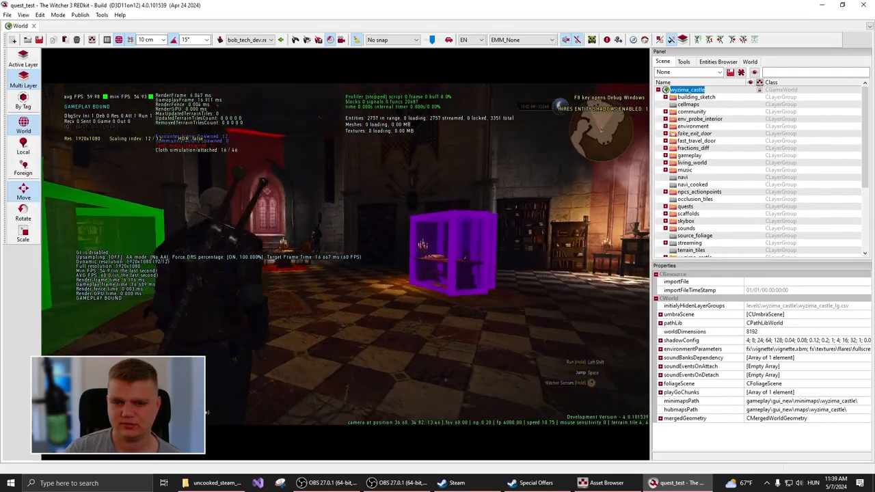
key("w")
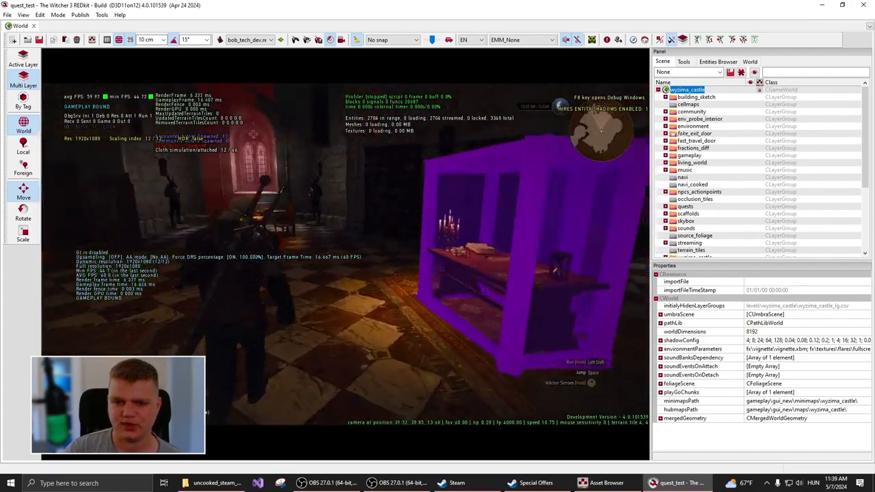
key("w")
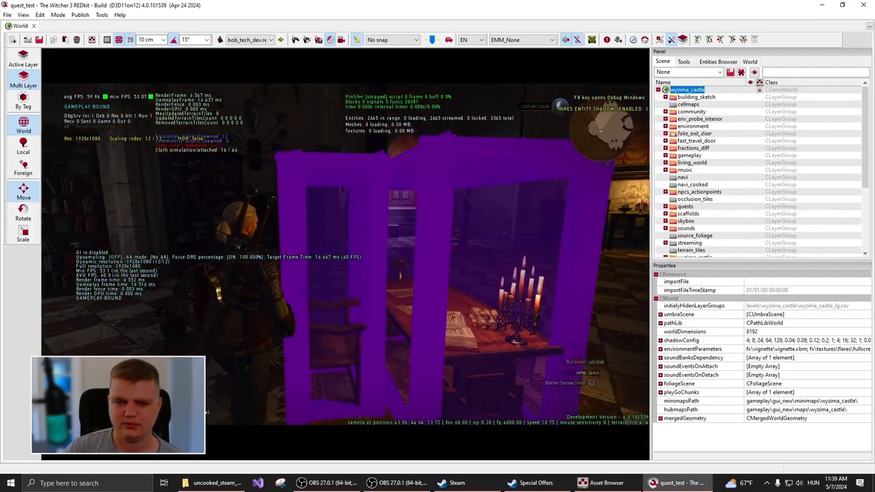
key("w")
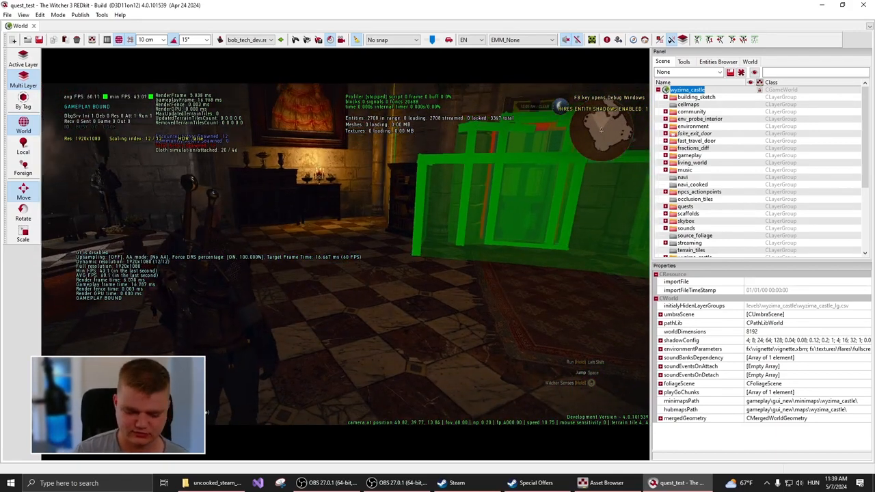
key("Escape")
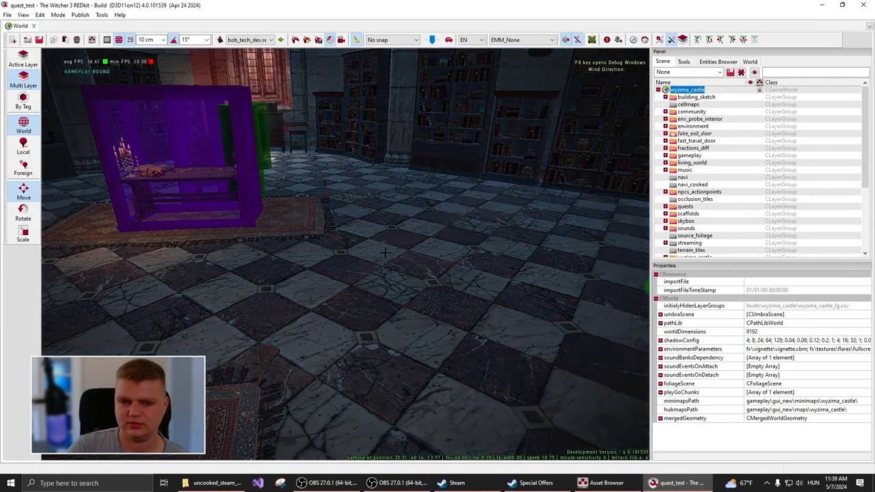
- Turn and pull the editor camera back to view the castle room from above
right_click_drag(345, 254, 199, 253)
key("s")
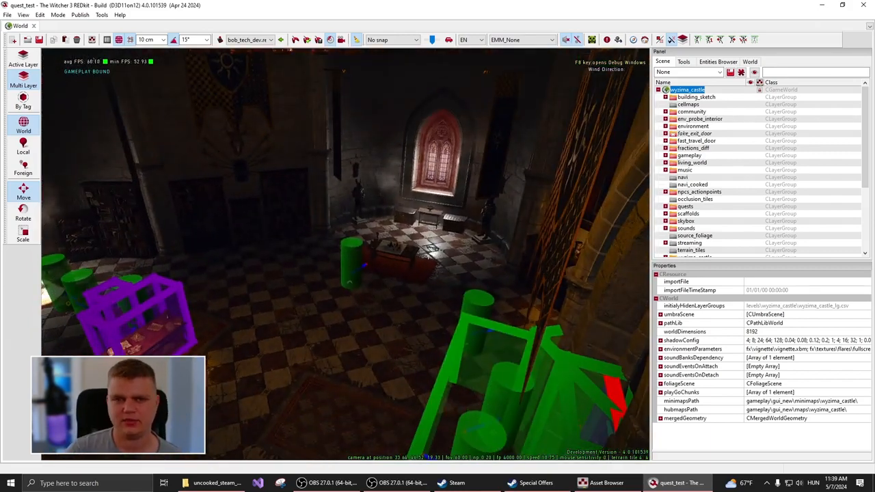